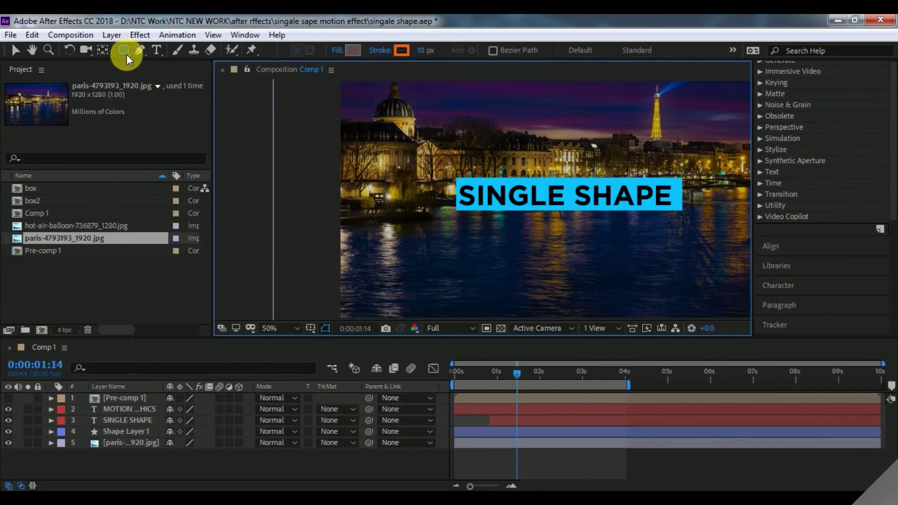
Step: Draw a small orange circle with the Ellipse tool on the river below the title
{"action": "left_click_drag", "start_coordinate": [123, 50], "coordinate": [178, 78]}
{"action": "left_click_drag", "start_coordinate": [403, 244], "coordinate": [422, 264]}
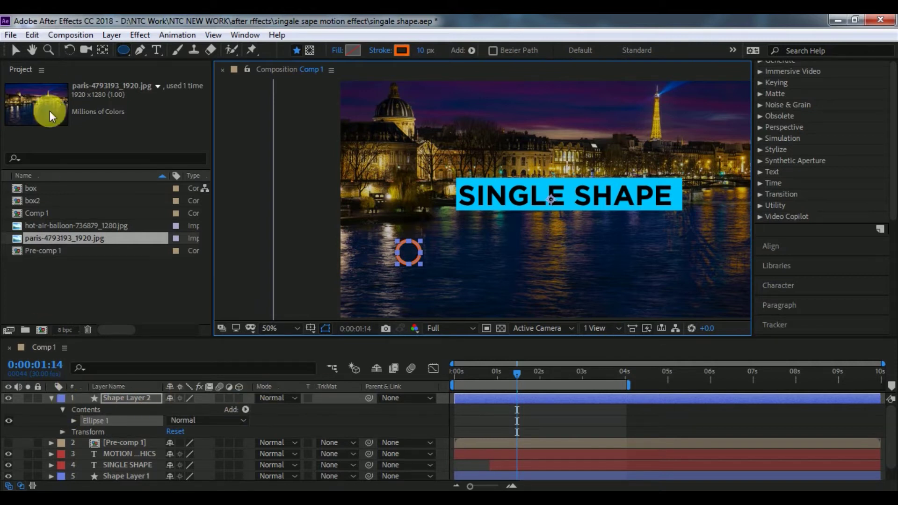
{"action": "left_click", "coordinate": [14, 49]}
Step: Add Trim Paths to the ellipse and expand the Trim Paths 1 properties
{"action": "left_click", "coordinate": [244, 410]}
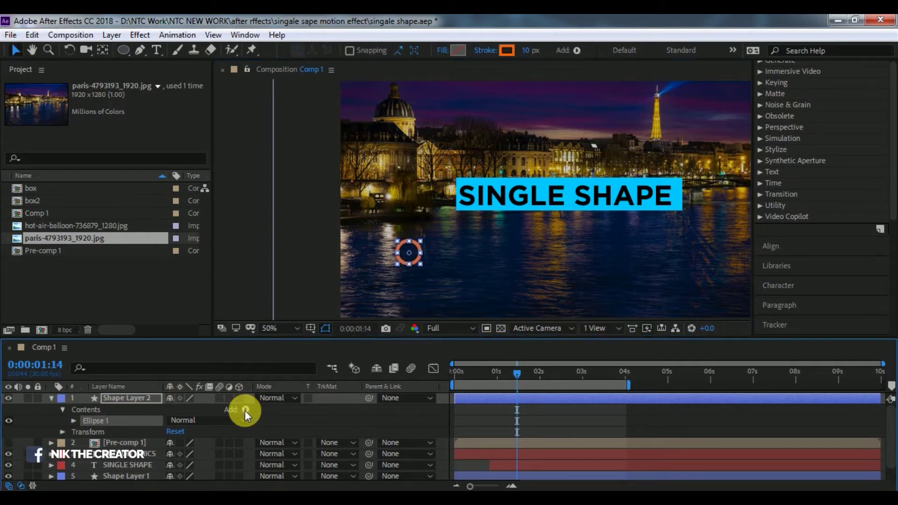
{"action": "left_click", "coordinate": [281, 339]}
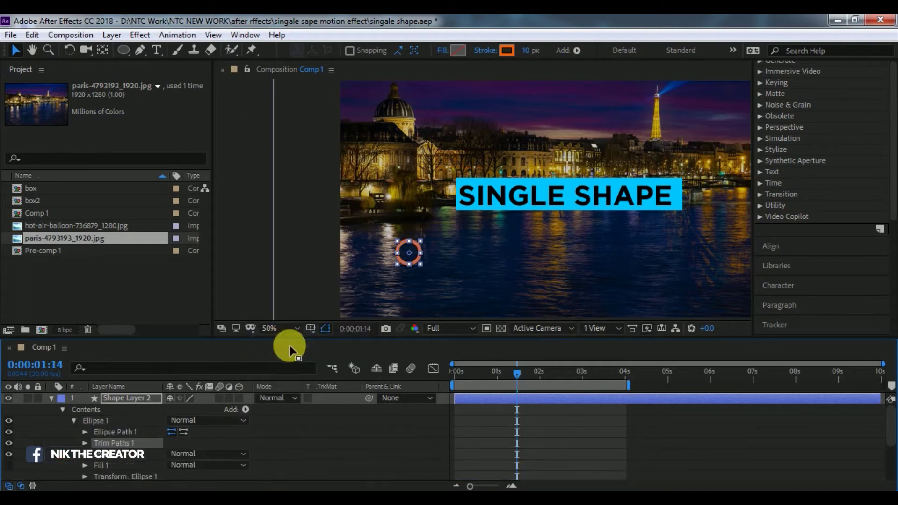
{"action": "left_click_drag", "start_coordinate": [502, 377], "coordinate": [465, 383]}
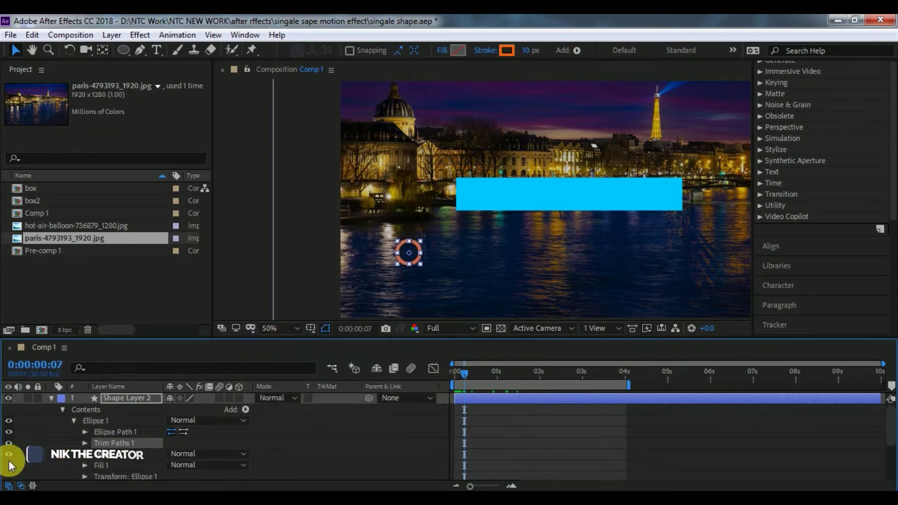
{"action": "left_click", "coordinate": [87, 442]}
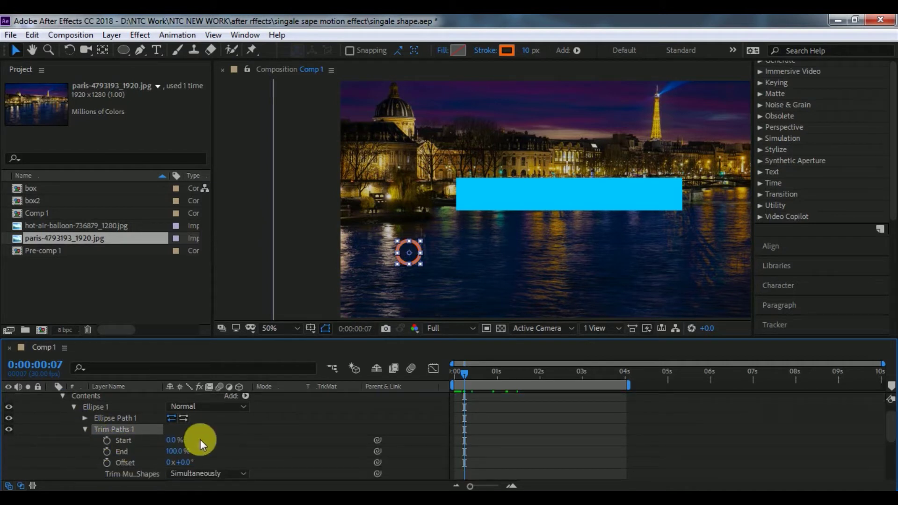
Step: Keyframe trim Start from a high value down to 0% at 0:00:02:08
{"action": "left_click", "coordinate": [104, 440]}
{"action": "left_click_drag", "start_coordinate": [173, 440], "coordinate": [420, 453]}
{"action": "left_click_drag", "start_coordinate": [541, 374], "coordinate": [551, 375]}
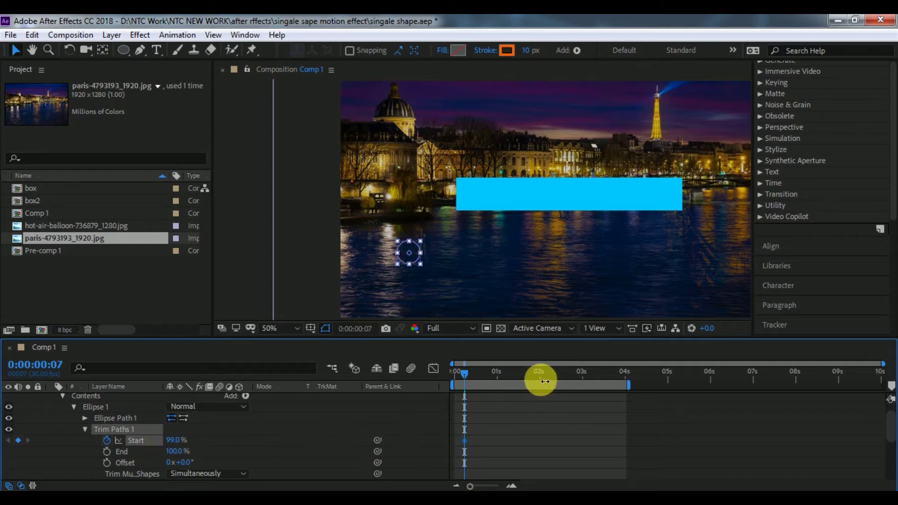
{"action": "left_click_drag", "start_coordinate": [174, 440], "coordinate": [52, 460]}
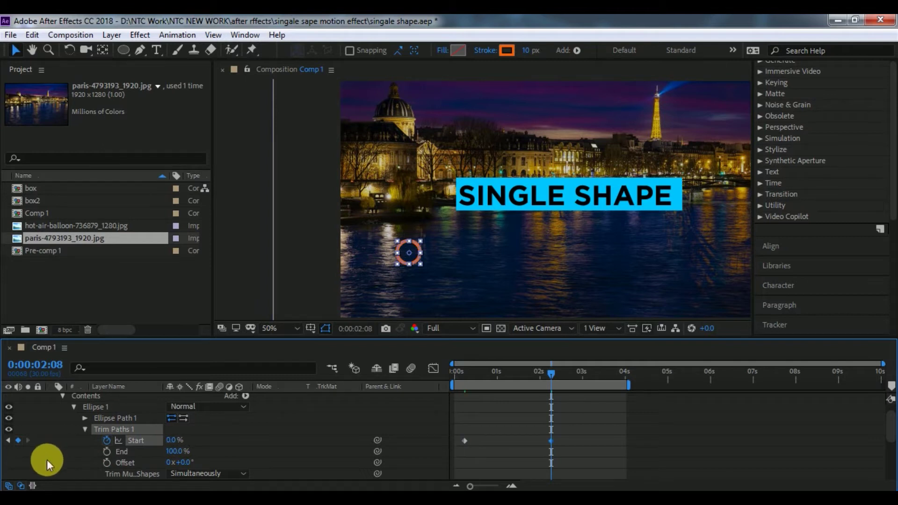
Step: Keyframe trim End from 0% at 0:00:00:16 to 100% at 0:00:02:14
{"action": "left_click_drag", "start_coordinate": [550, 373], "coordinate": [559, 374]}
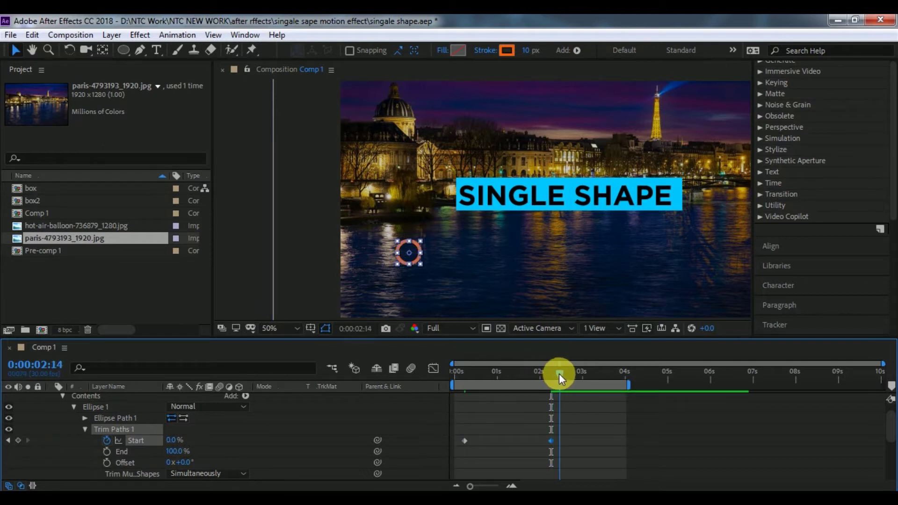
{"action": "left_click", "coordinate": [103, 453]}
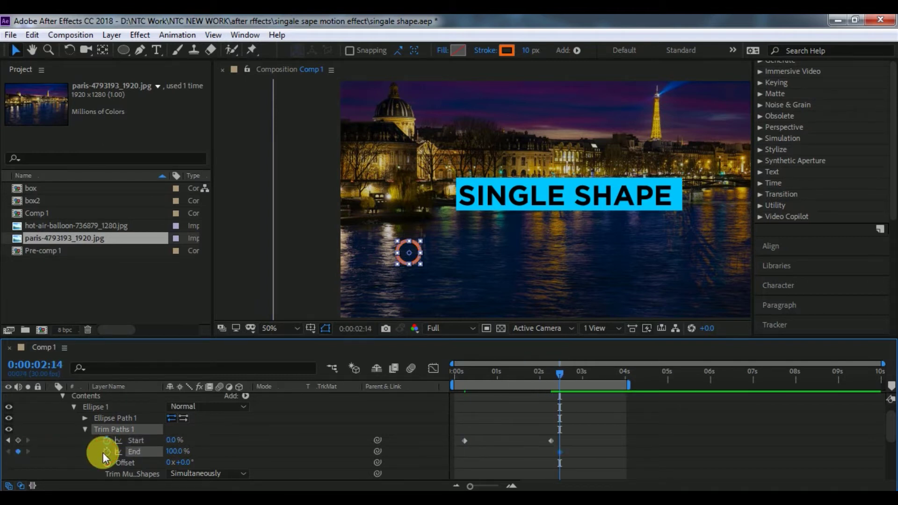
{"action": "left_click", "coordinate": [476, 371]}
{"action": "left_click_drag", "start_coordinate": [189, 451], "coordinate": [4, 484]}
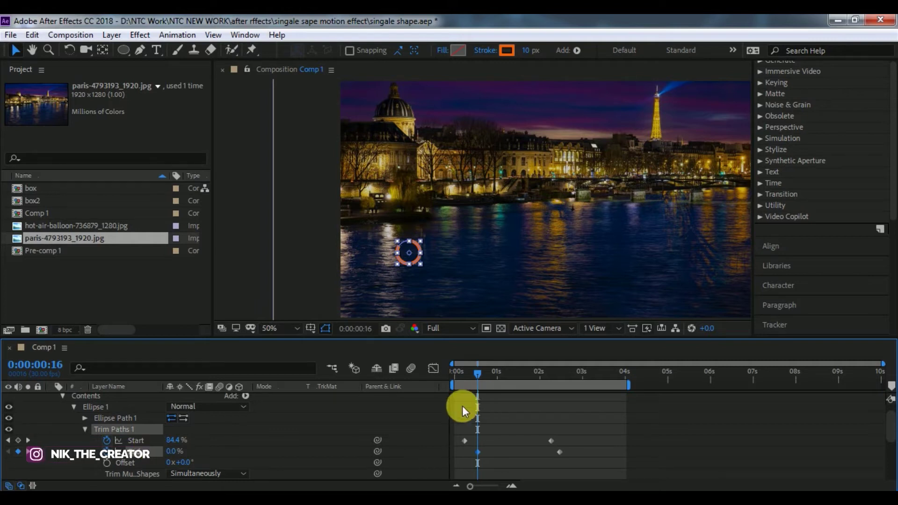
{"action": "left_click_drag", "start_coordinate": [475, 368], "coordinate": [447, 377]}
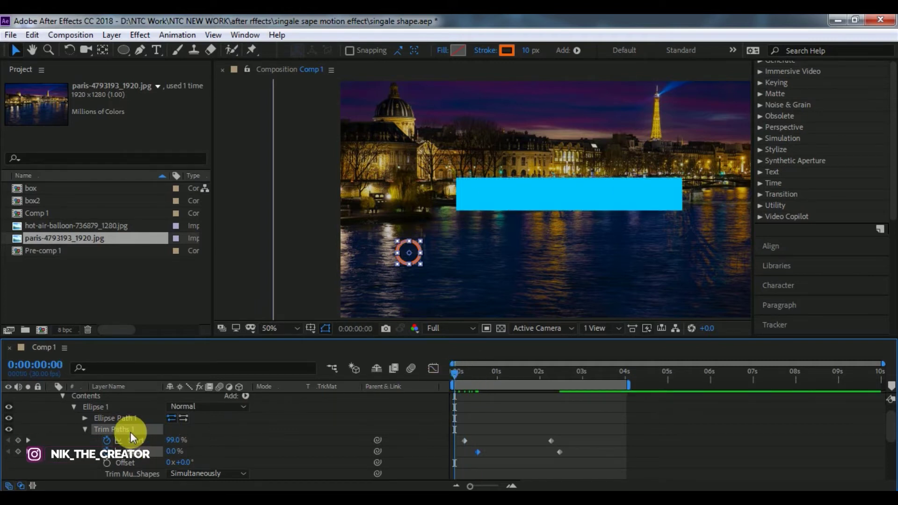
Step: Center Shape Layer 2's anchor point in the layer content
{"action": "key", "text": "s"}
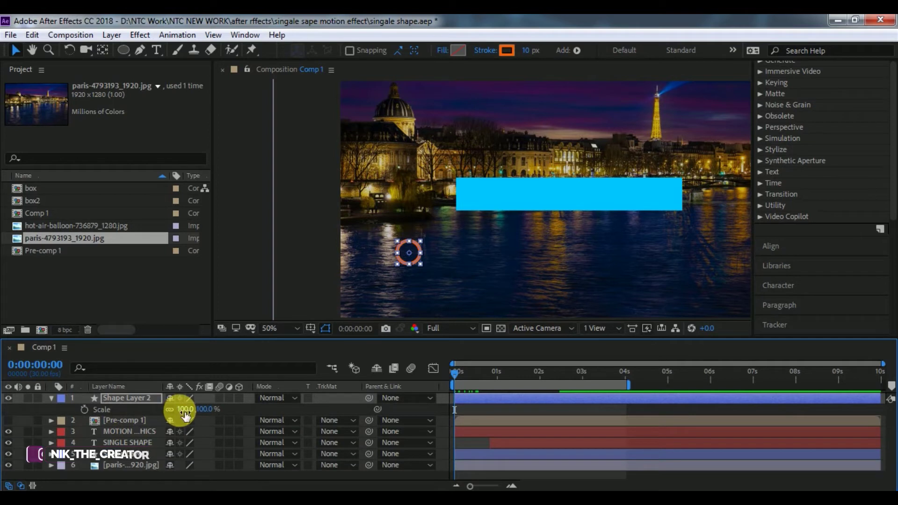
{"action": "left_click_drag", "start_coordinate": [183, 410], "coordinate": [180, 411]}
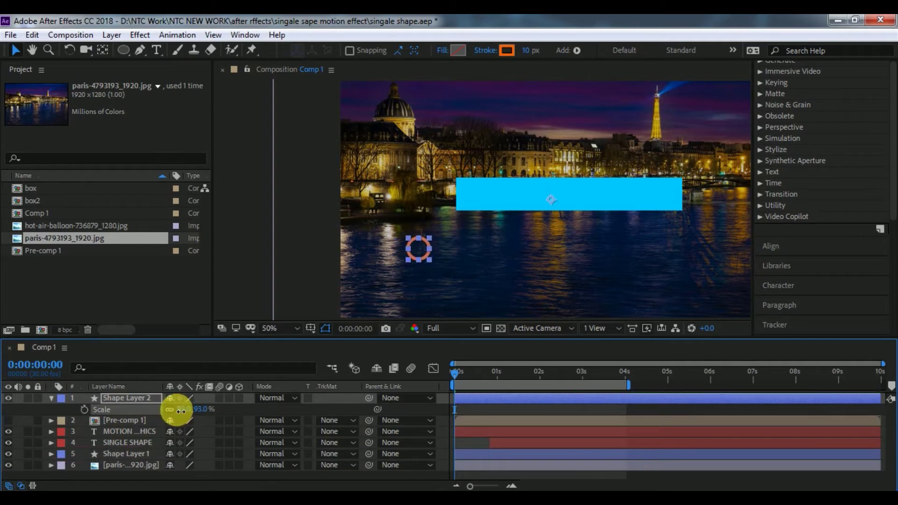
{"action": "key", "text": "ctrl+z"}
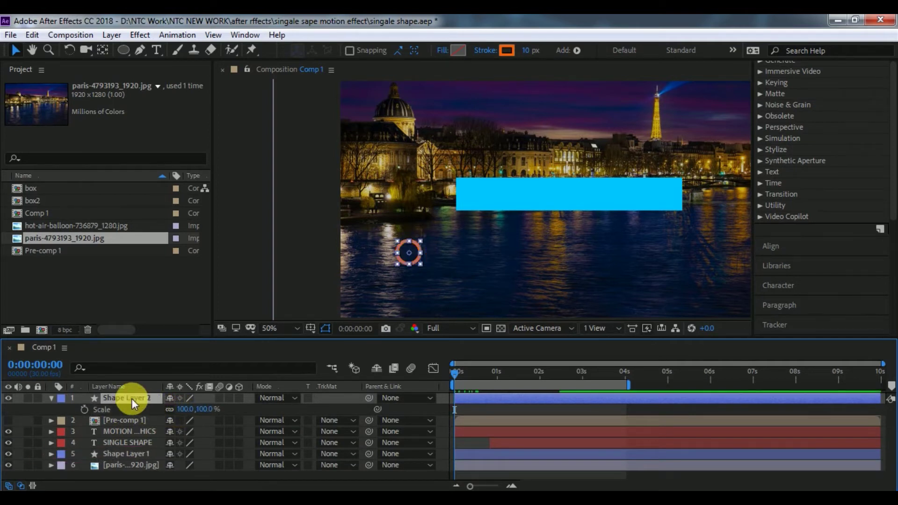
{"action": "right_click", "coordinate": [131, 399]}
{"action": "mouse_move", "coordinate": [173, 108]}
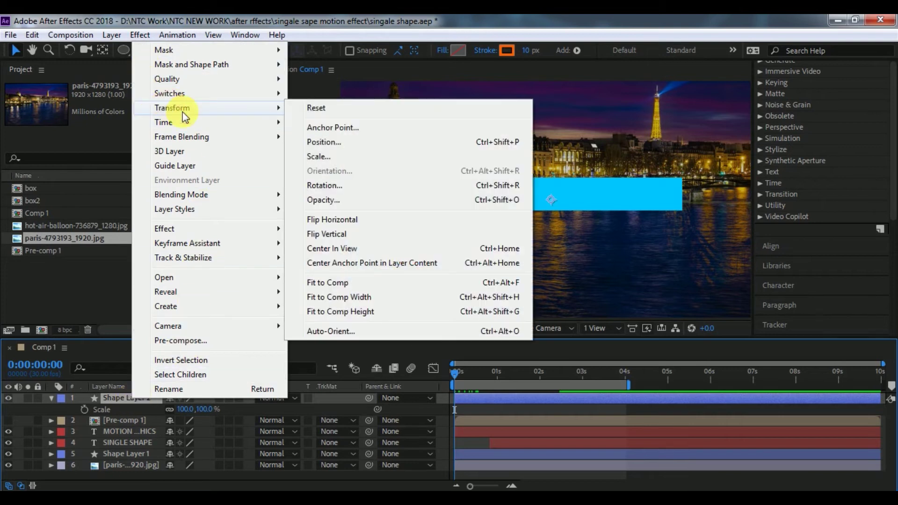
{"action": "left_click", "coordinate": [340, 263]}
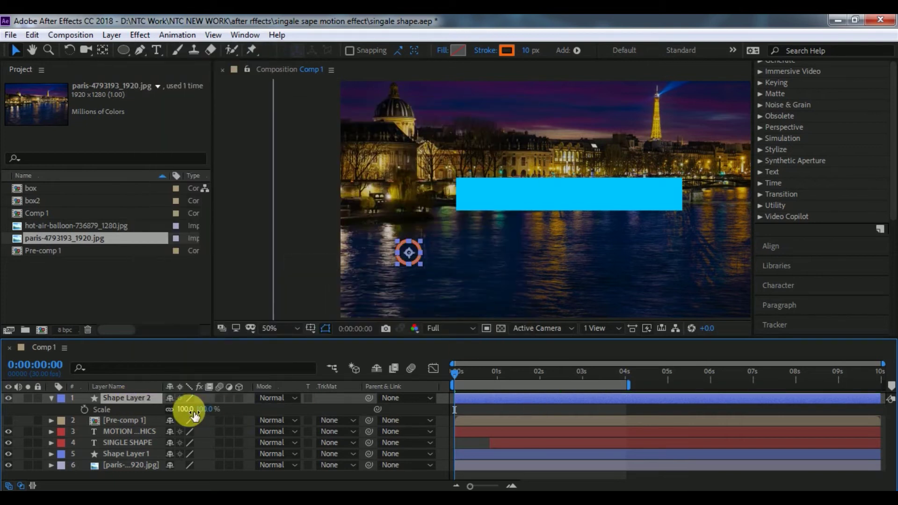
Step: Set the ring layer's Scale to 0%
{"action": "left_click_drag", "start_coordinate": [188, 410], "coordinate": [187, 412]}
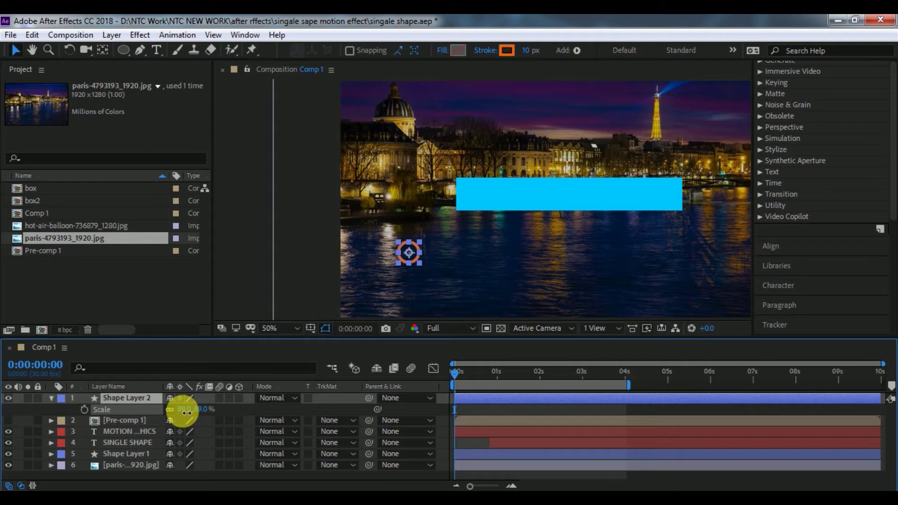
{"action": "left_click", "coordinate": [183, 409]}
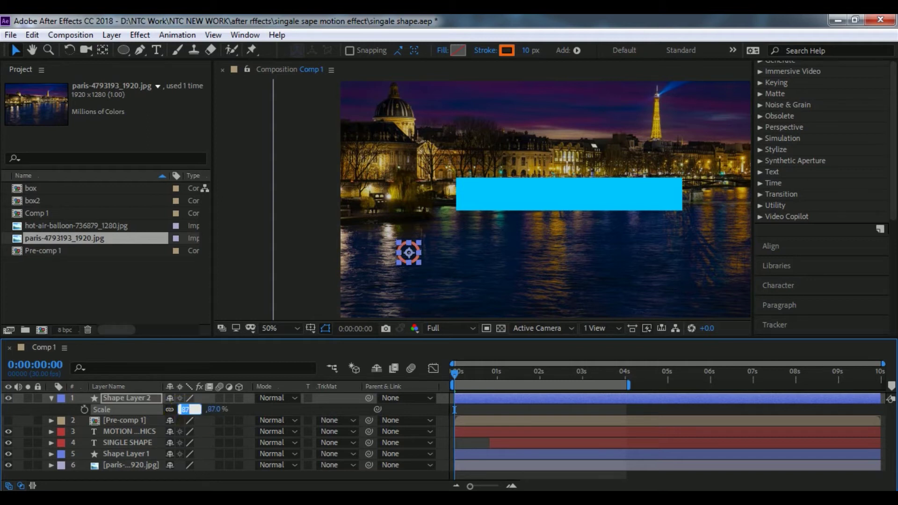
{"action": "type", "text": "0"}
{"action": "key", "text": "Return"}
Step: Keyframe Scale from 0% at frame 0 to 100% at 0:00:00:03, then preview
{"action": "mouse_move", "coordinate": [160, 479]}
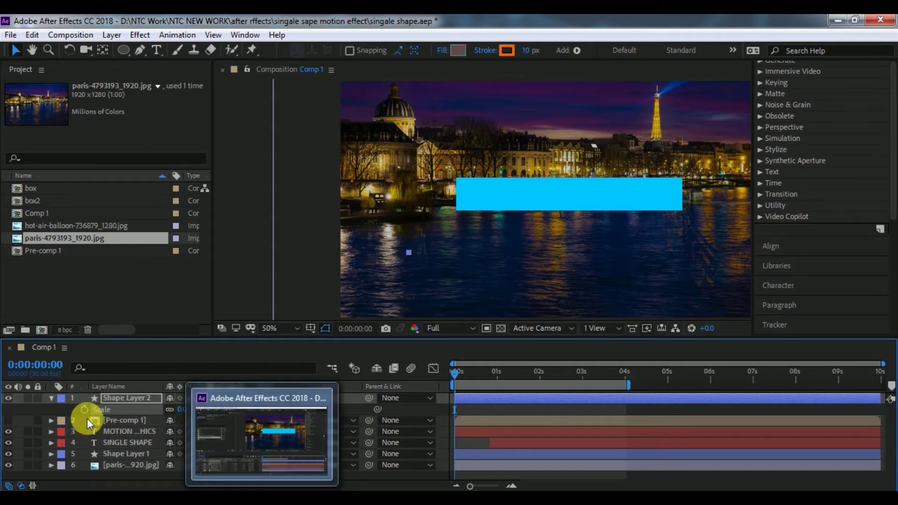
{"action": "left_click", "coordinate": [85, 409]}
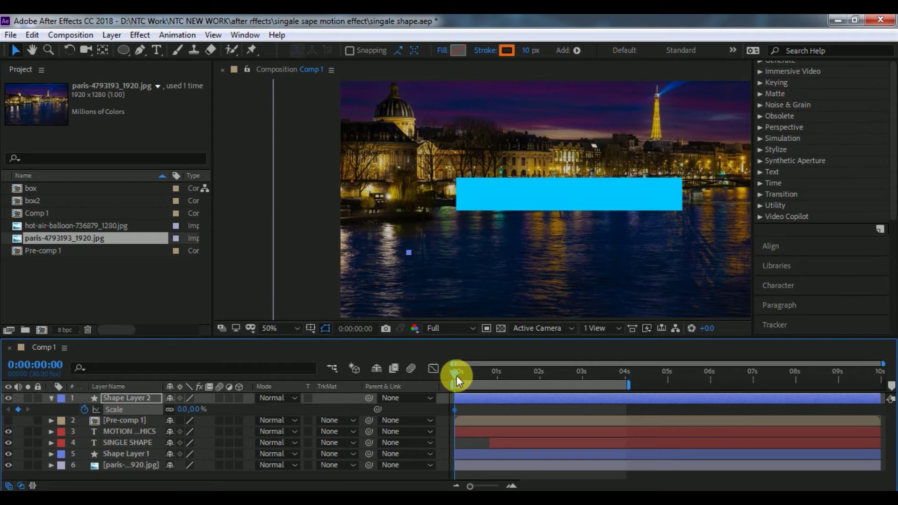
{"action": "left_click_drag", "start_coordinate": [454, 372], "coordinate": [458, 371]}
{"action": "left_click", "coordinate": [186, 410]}
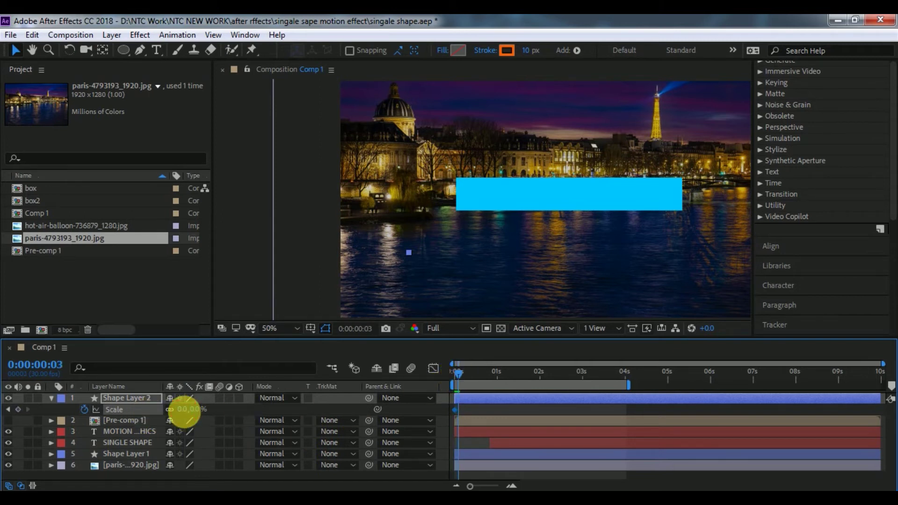
{"action": "type", "text": "100"}
{"action": "left_click", "coordinate": [201, 465]}
{"action": "left_click_drag", "start_coordinate": [458, 375], "coordinate": [429, 382]}
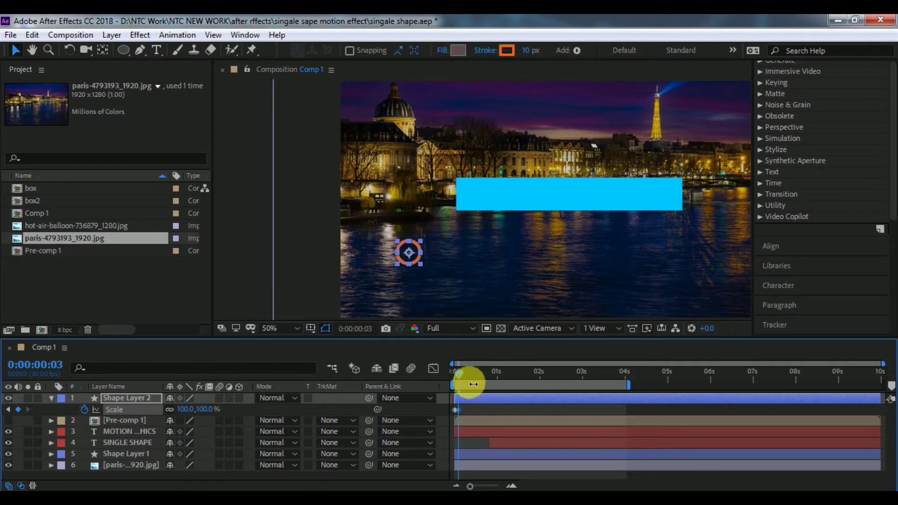
{"action": "key", "text": "space"}
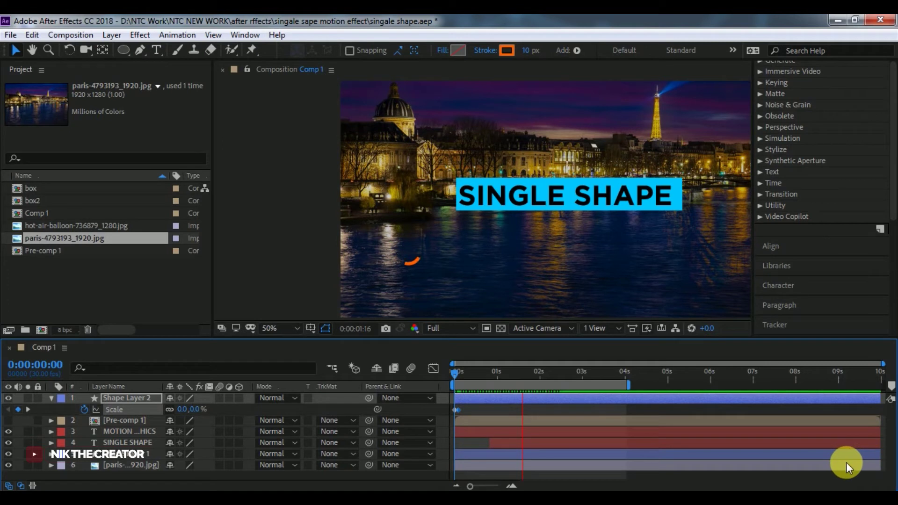
Step: Stop the preview, reveal the Start, End and Scale keyframes, and move to 0:00:02:19
{"action": "key", "text": "space"}
{"action": "key", "text": "u"}
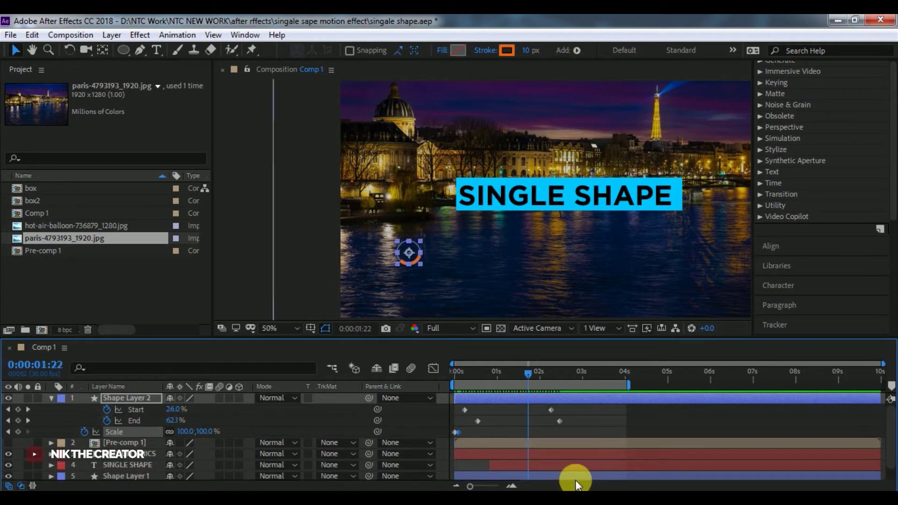
{"action": "left_click_drag", "start_coordinate": [530, 373], "coordinate": [567, 386]}
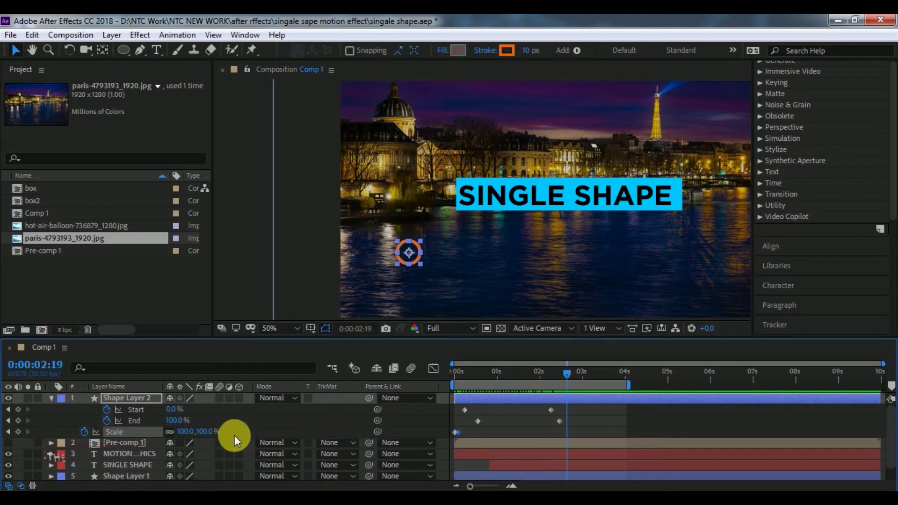
Step: Add a 0% Scale keyframe at 0:00:02:19, then select the Start, End and Scale keyframes
{"action": "left_click", "coordinate": [187, 433]}
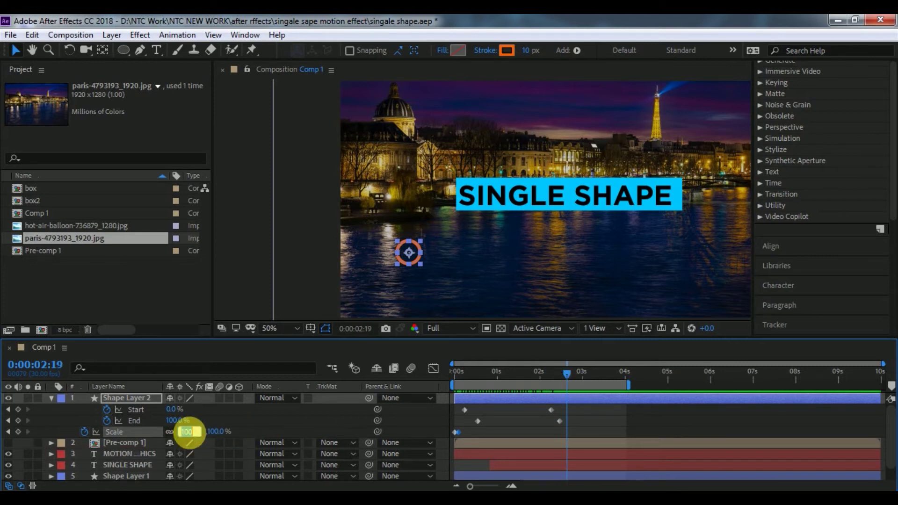
{"action": "type", "text": "0"}
{"action": "key", "text": "Return"}
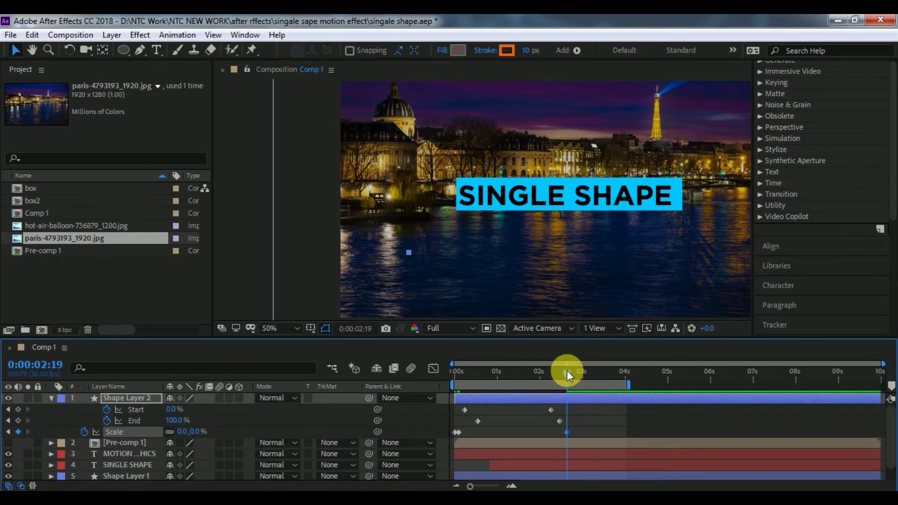
{"action": "left_click_drag", "start_coordinate": [572, 389], "coordinate": [399, 431]}
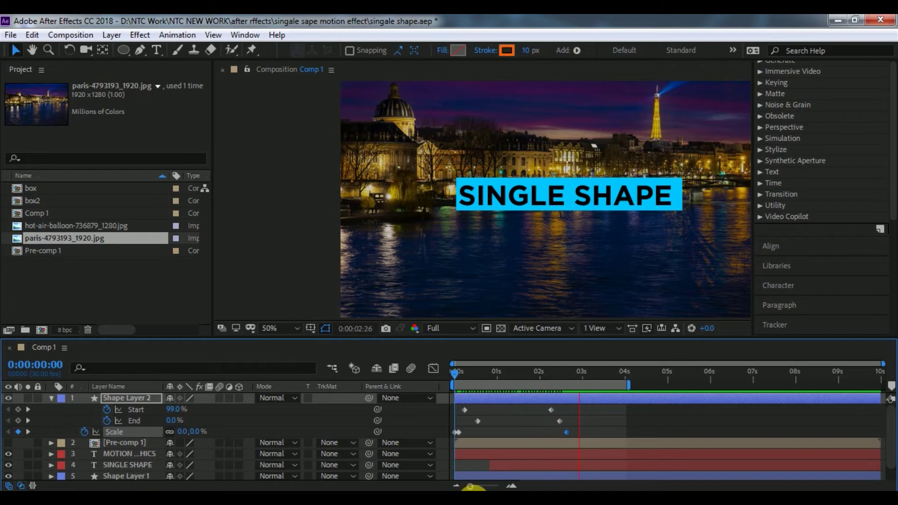
{"action": "left_click_drag", "start_coordinate": [574, 412], "coordinate": [442, 431]}
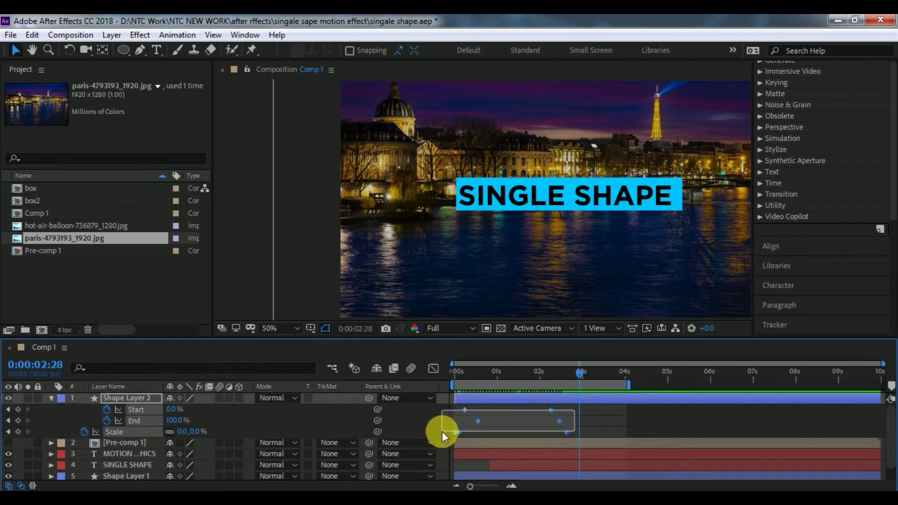
Step: Apply Easy Ease to the Start, End and Scale keyframes and collapse Shape Layer 2
{"action": "right_click", "coordinate": [475, 420]}
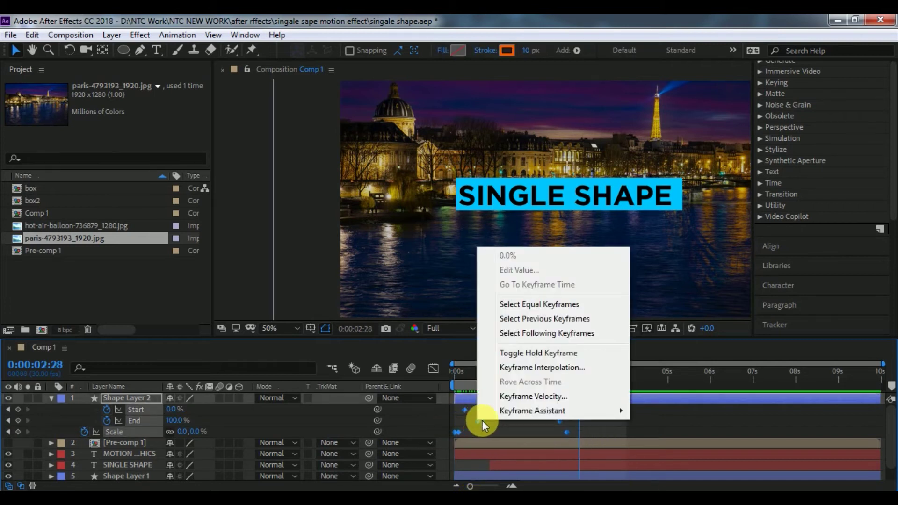
{"action": "mouse_move", "coordinate": [537, 411]}
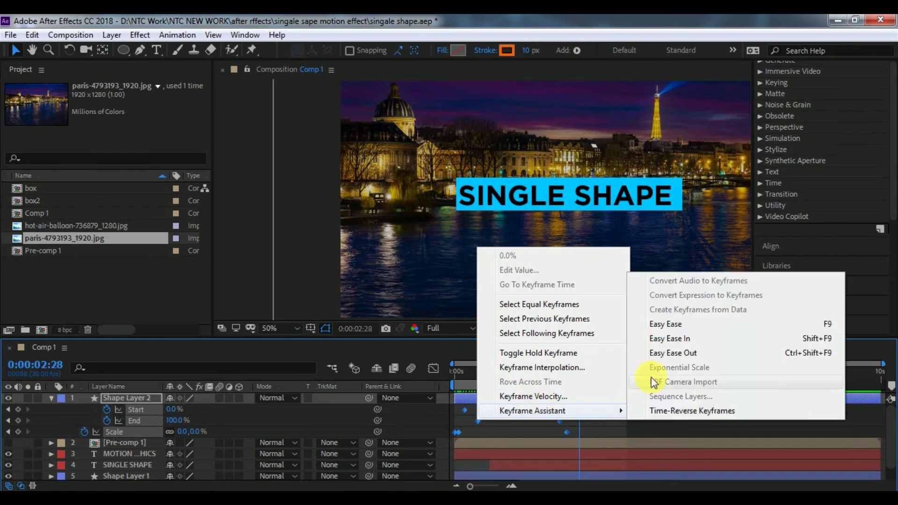
{"action": "left_click", "coordinate": [742, 328]}
{"action": "left_click", "coordinate": [478, 406]}
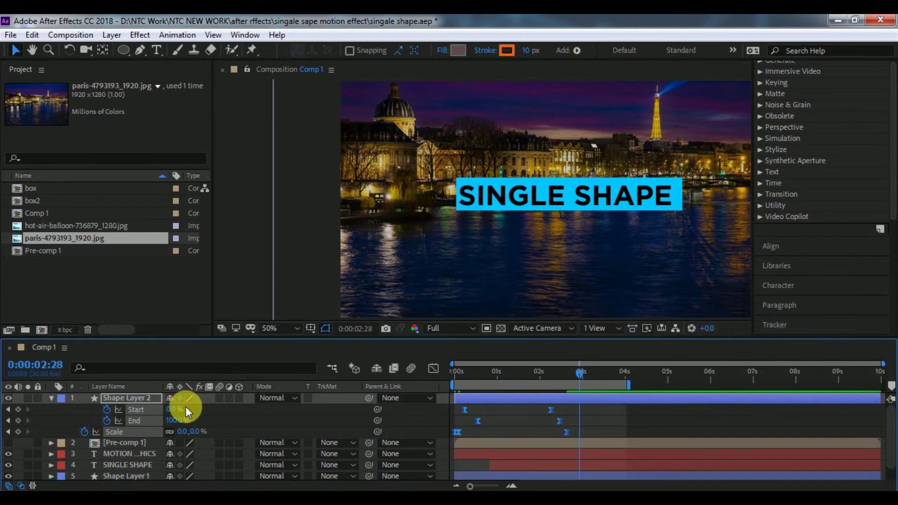
{"action": "left_click", "coordinate": [51, 399]}
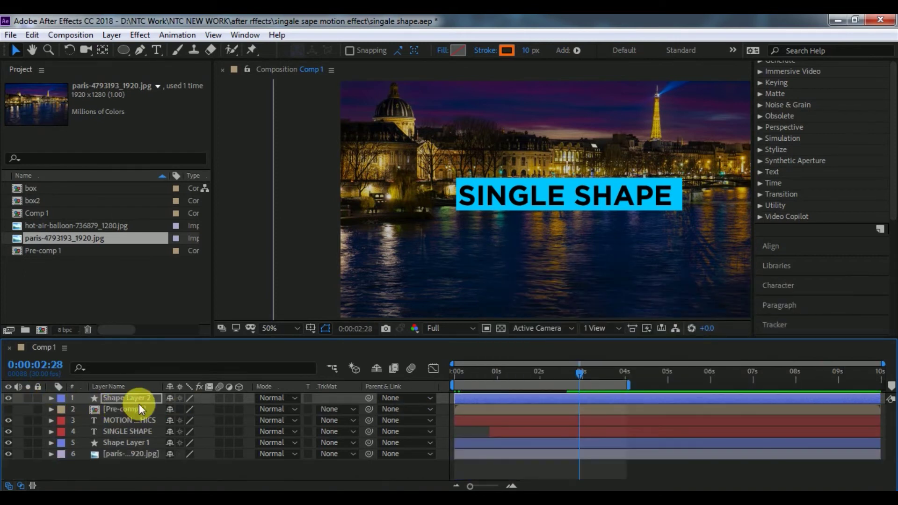
Step: Duplicate the ring and place copies in the top-left, top-right sky and lower right
{"action": "left_click", "coordinate": [30, 34]}
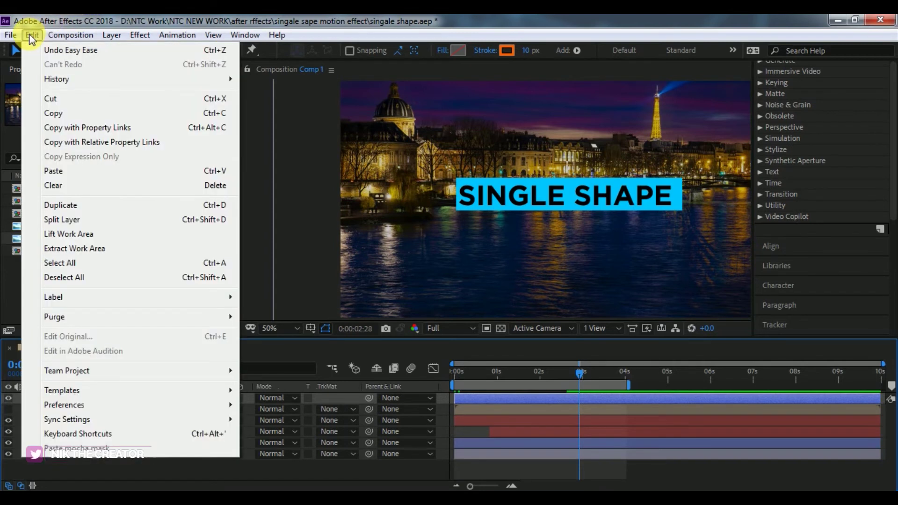
{"action": "left_click", "coordinate": [74, 206]}
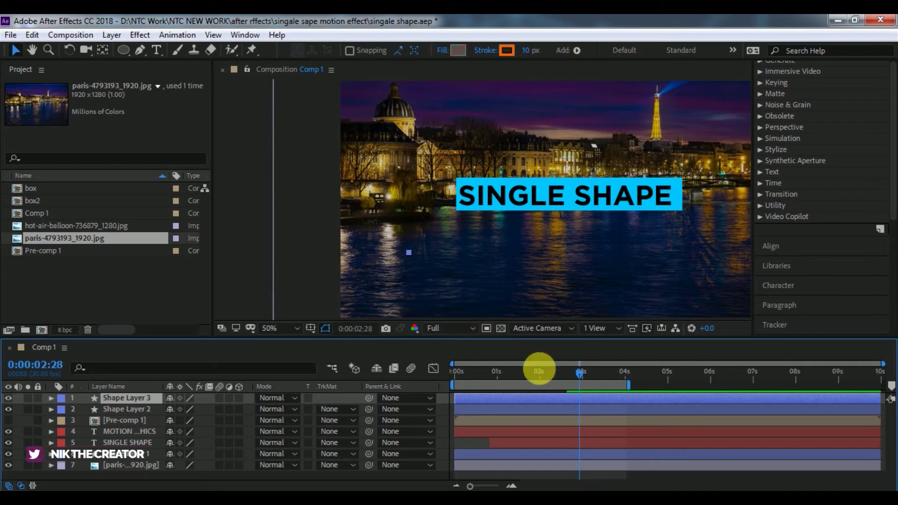
{"action": "mouse_move", "coordinate": [578, 373]}
{"action": "left_mouse_down"}
{"action": "mouse_move", "coordinate": [447, 378]}
{"action": "mouse_move", "coordinate": [468, 371]}
{"action": "left_mouse_up"}
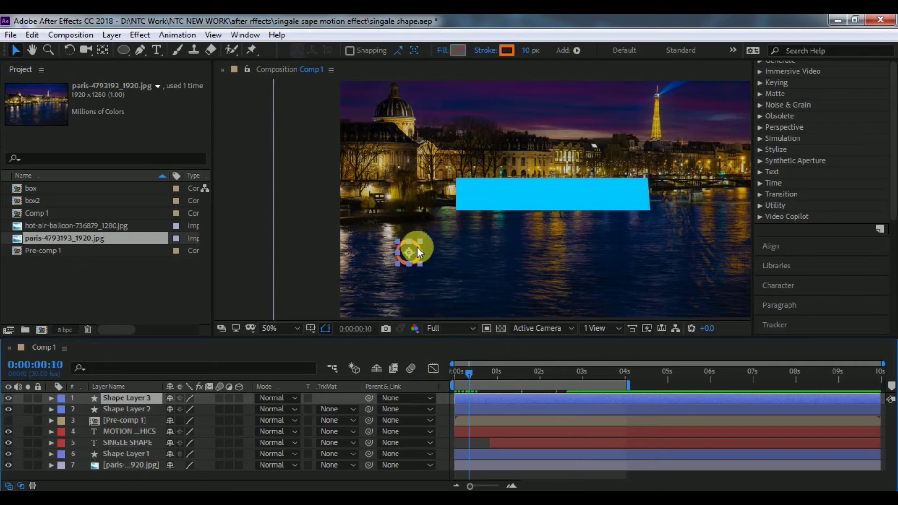
{"action": "left_click_drag", "start_coordinate": [413, 252], "coordinate": [355, 101]}
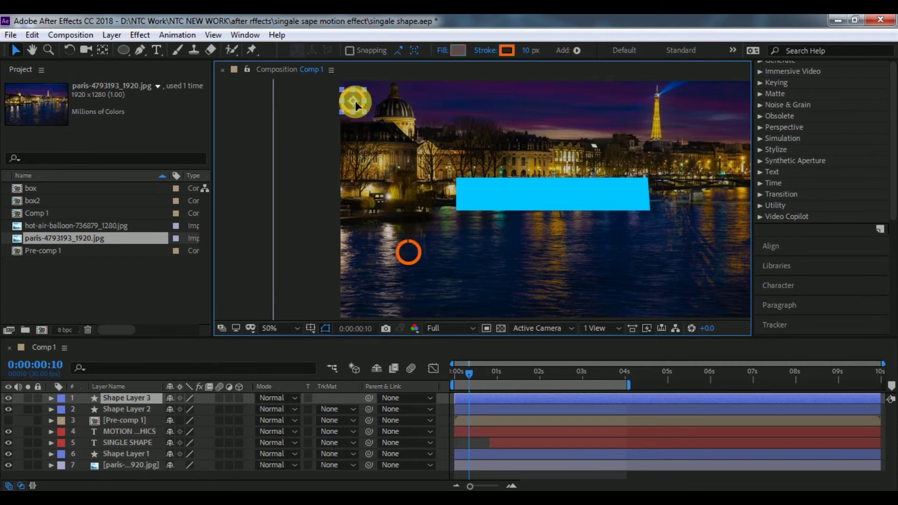
{"action": "key", "text": "ctrl+d"}
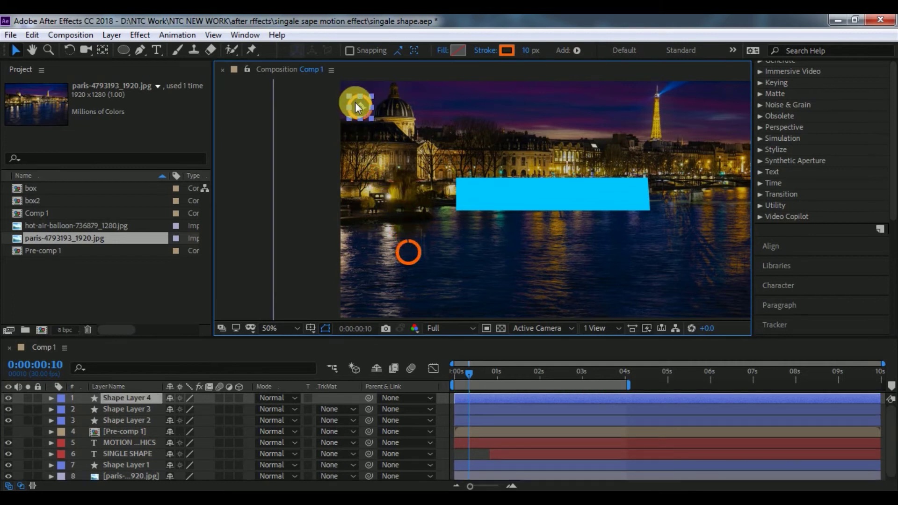
{"action": "left_click_drag", "start_coordinate": [523, 109], "coordinate": [709, 100]}
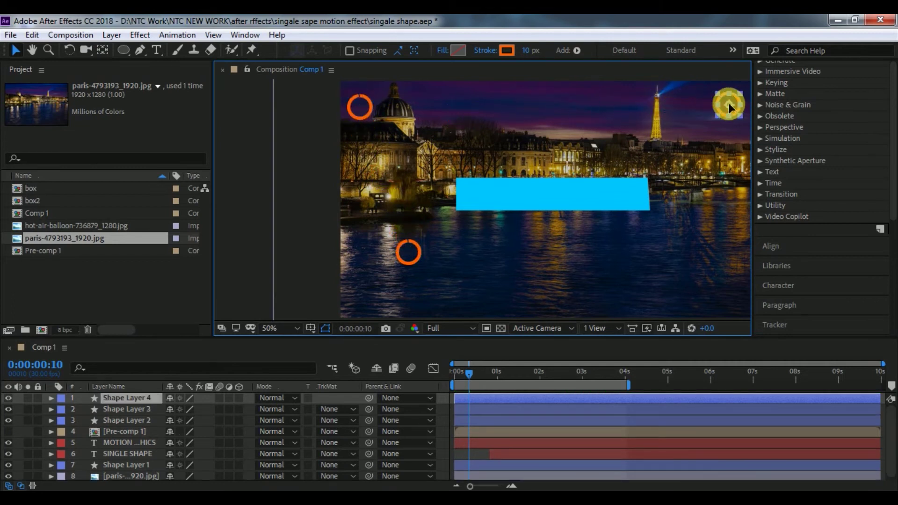
{"action": "key", "text": "ctrl+d"}
{"action": "mouse_move", "coordinate": [728, 103]}
{"action": "left_mouse_down"}
{"action": "mouse_move", "coordinate": [728, 293]}
{"action": "mouse_move", "coordinate": [548, 149]}
{"action": "left_mouse_up"}
Step: Add more ring copies across the river and upper-left sky, adjusting the lower rings
{"action": "key", "text": "ctrl+d"}
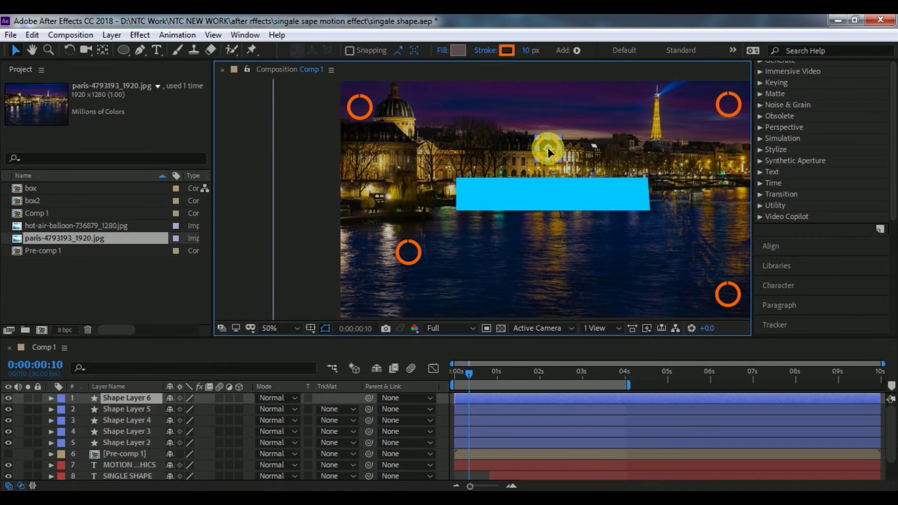
{"action": "key", "text": "ctrl+d"}
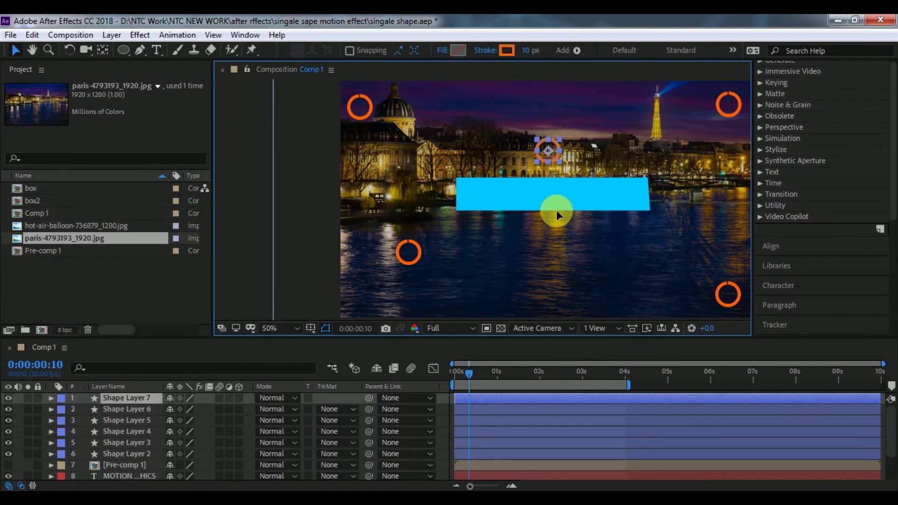
{"action": "mouse_move", "coordinate": [557, 214]}
{"action": "left_mouse_down"}
{"action": "mouse_move", "coordinate": [555, 243]}
{"action": "mouse_move", "coordinate": [651, 99]}
{"action": "left_mouse_up"}
{"action": "key", "text": "ctrl+d"}
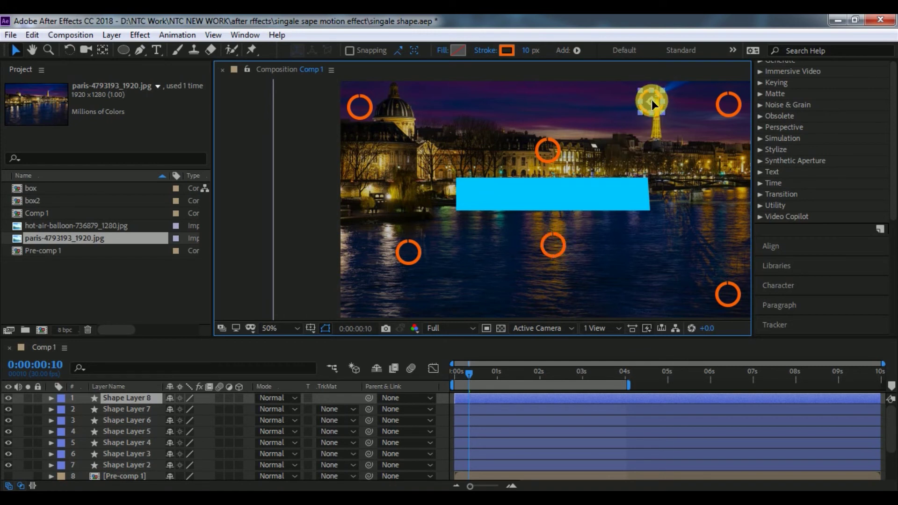
{"action": "key", "text": "ctrl+d"}
{"action": "left_click_drag", "start_coordinate": [645, 110], "coordinate": [458, 101]}
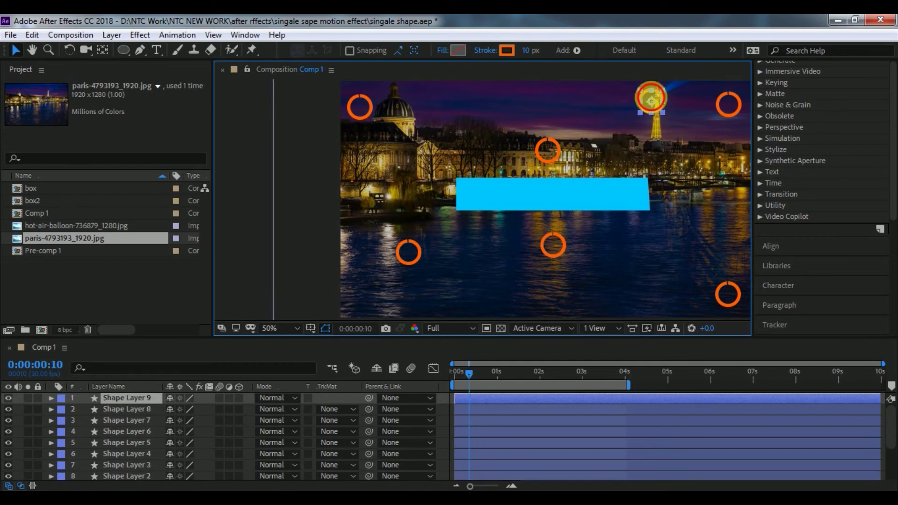
{"action": "key", "text": "ctrl+d"}
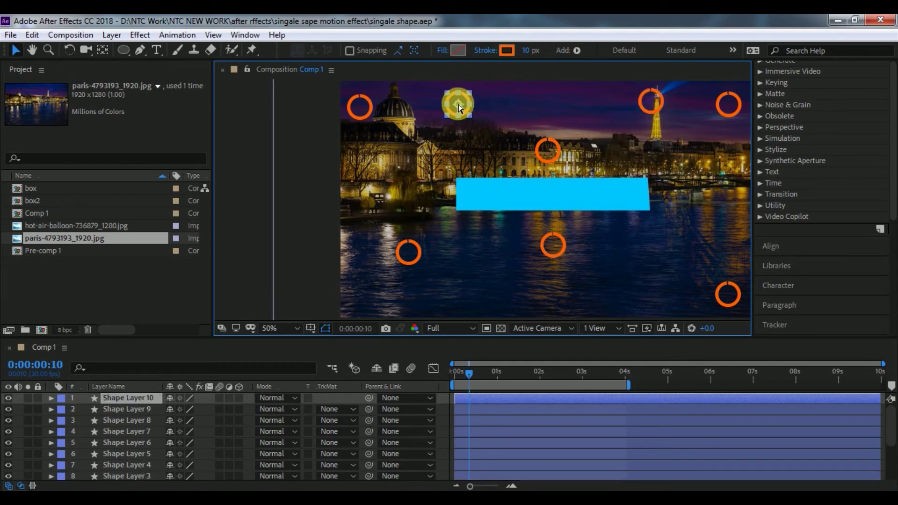
{"action": "mouse_move", "coordinate": [458, 105]}
{"action": "left_mouse_down"}
{"action": "mouse_move", "coordinate": [686, 248]}
{"action": "mouse_move", "coordinate": [655, 243]}
{"action": "left_mouse_up"}
{"action": "left_click", "coordinate": [363, 255]}
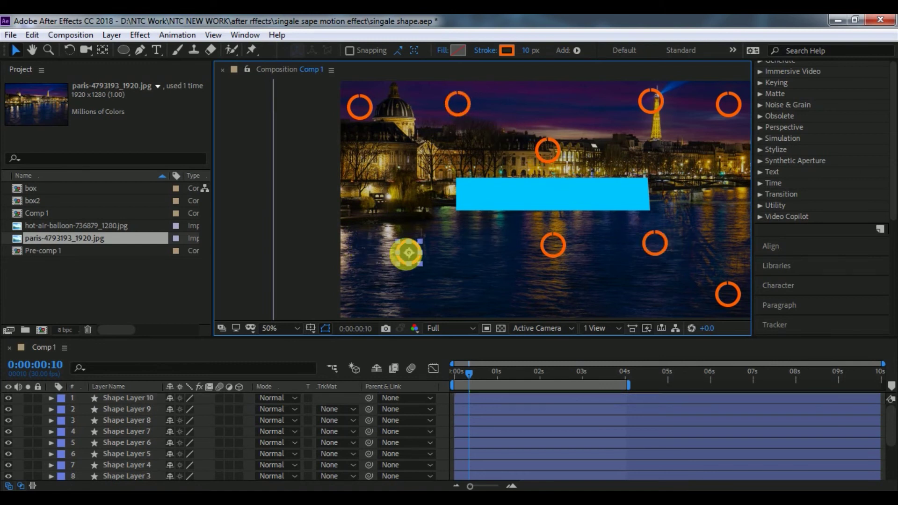
{"action": "left_click_drag", "start_coordinate": [407, 254], "coordinate": [366, 294]}
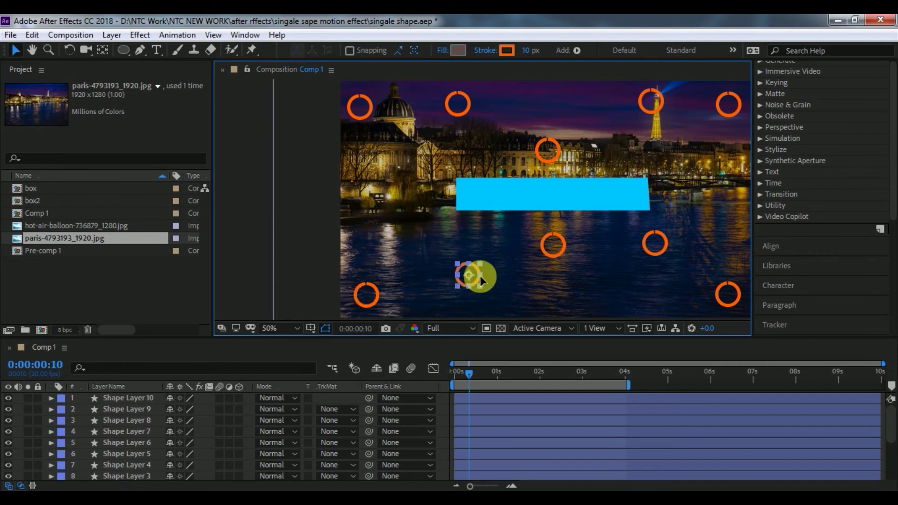
{"action": "mouse_move", "coordinate": [480, 276]}
{"action": "left_mouse_down"}
{"action": "mouse_move", "coordinate": [493, 279]}
{"action": "mouse_move", "coordinate": [412, 242]}
{"action": "left_mouse_up"}
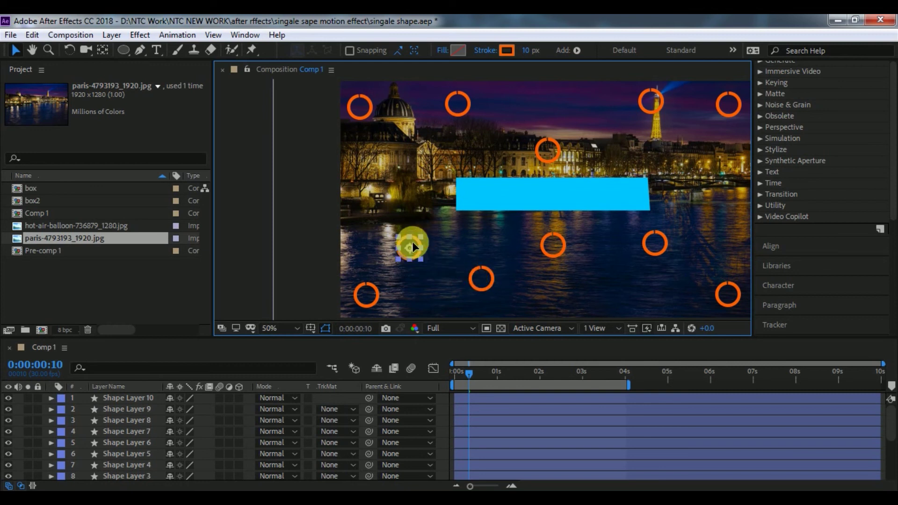
Step: Select all the ring layers and precompose them into a composition named 'shape'
{"action": "left_click", "coordinate": [133, 401]}
{"action": "scroll", "coordinate": [133, 403], "scroll_direction": "down", "scroll_amount": 4}
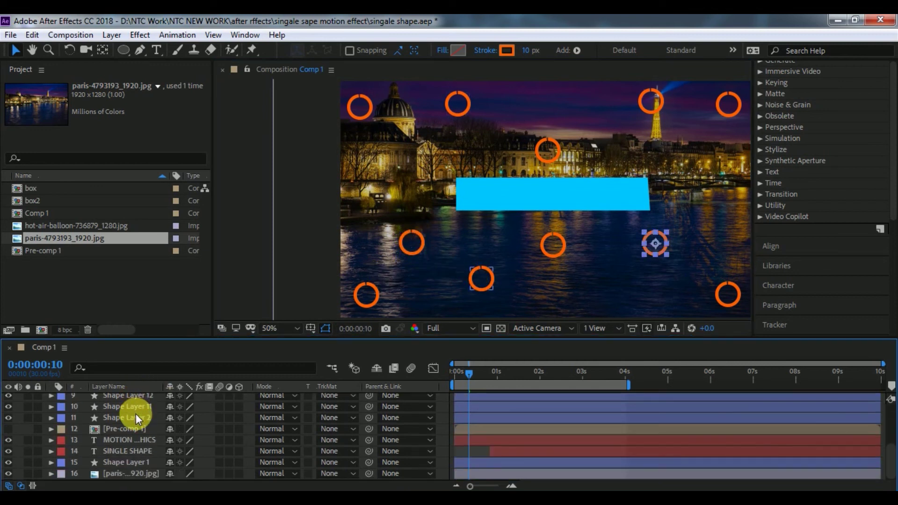
{"action": "left_click", "coordinate": [136, 414], "text": "shift"}
{"action": "right_click", "coordinate": [136, 413]}
{"action": "left_click", "coordinate": [170, 351]}
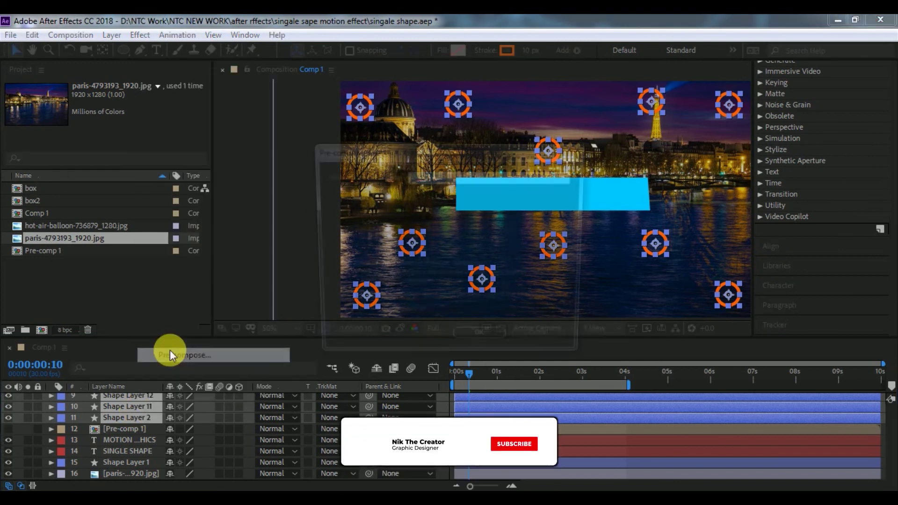
{"action": "type", "text": "shape"}
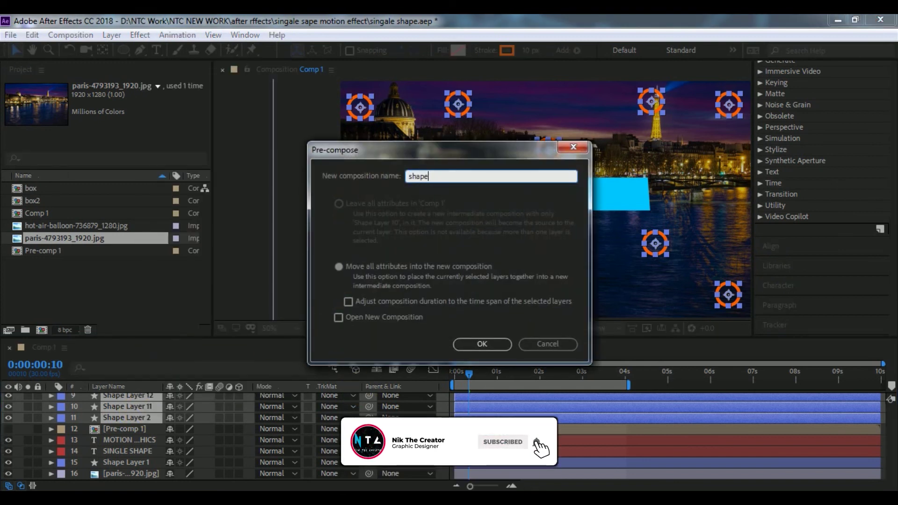
{"action": "key", "text": "Return"}
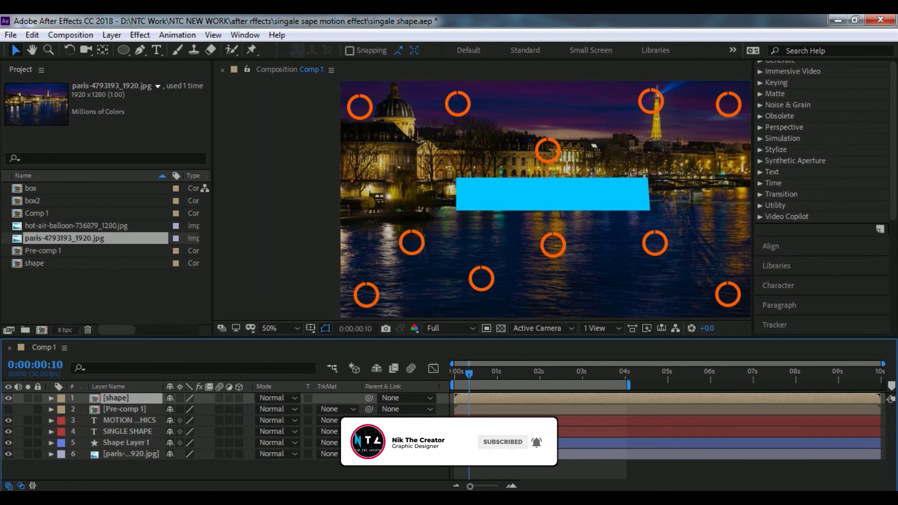